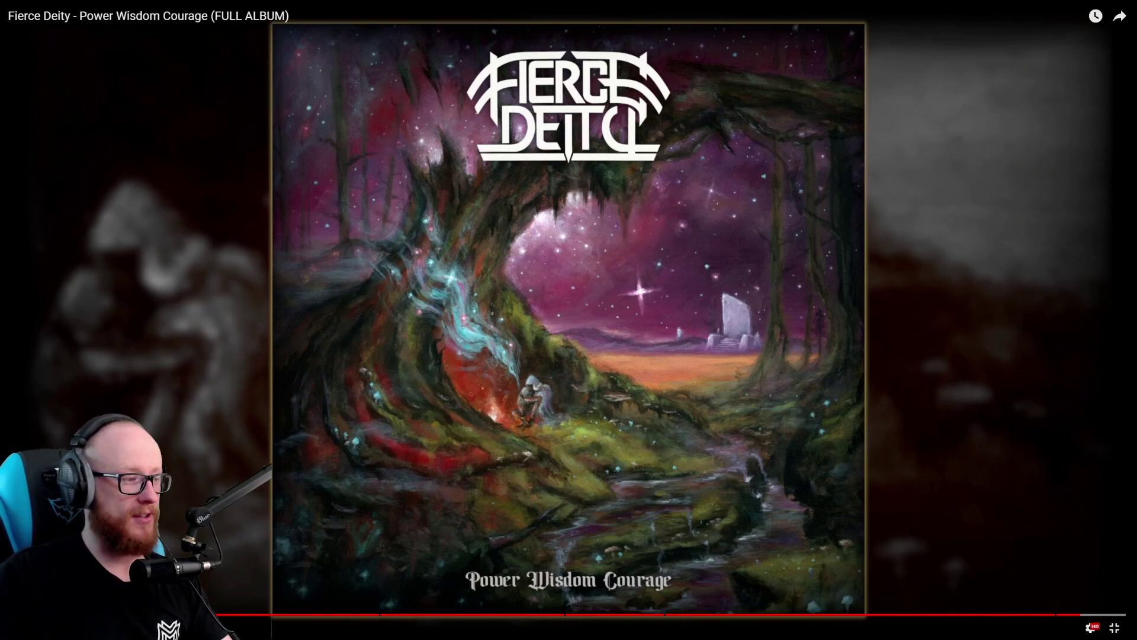
Switch to the REAPER project holding the context, solo 1–3 and solo dry tracks
{"action": "key", "text": "super+Tab"}
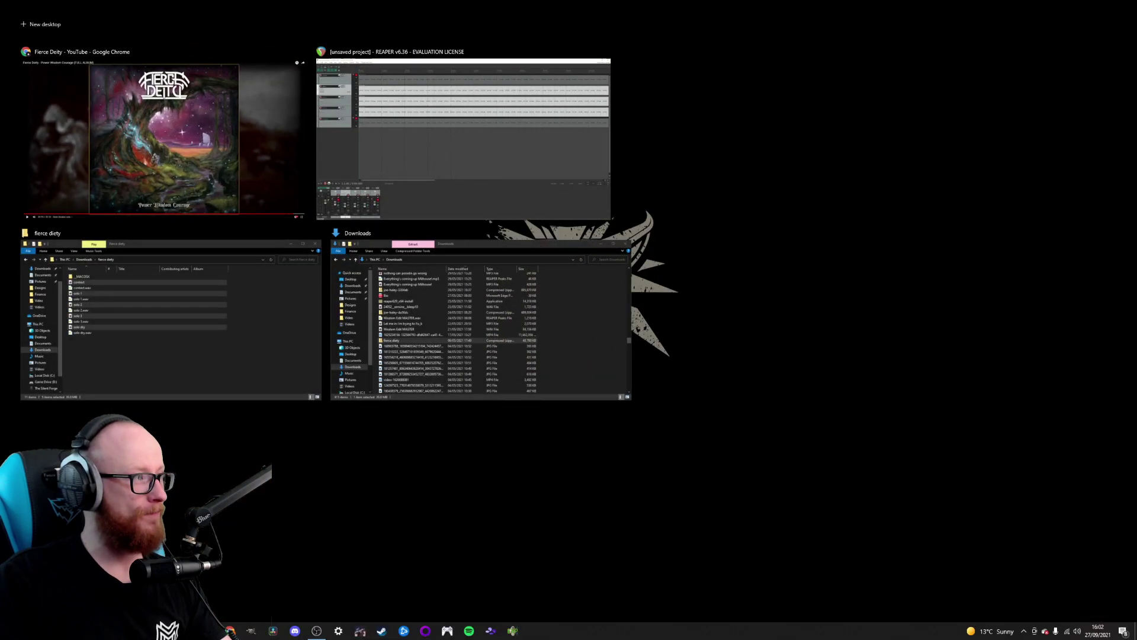
{"action": "left_click", "coordinate": [375, 163]}
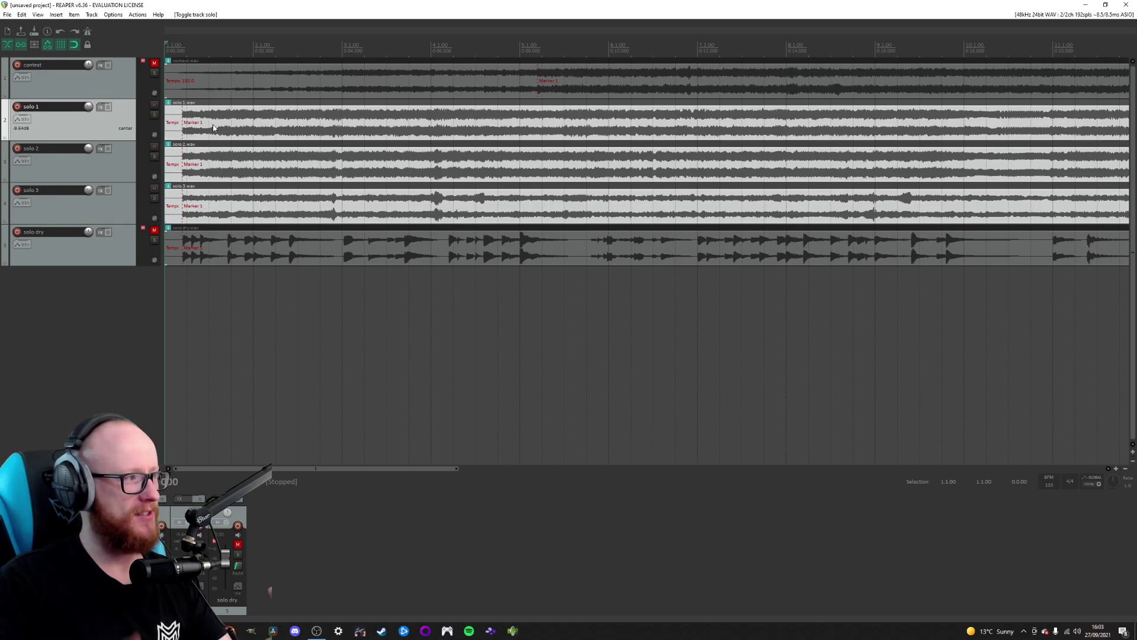
Solo the solo dry track and audition the dry DI on its own
{"action": "left_click", "coordinate": [154, 240]}
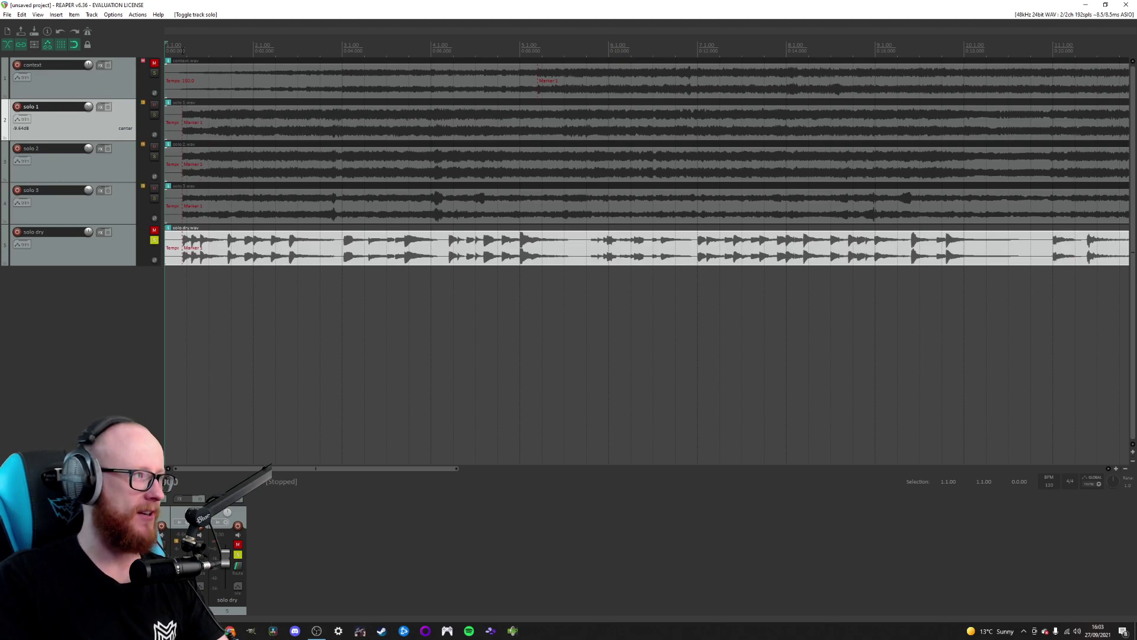
{"action": "key", "text": "space"}
{"action": "key", "text": "space"}
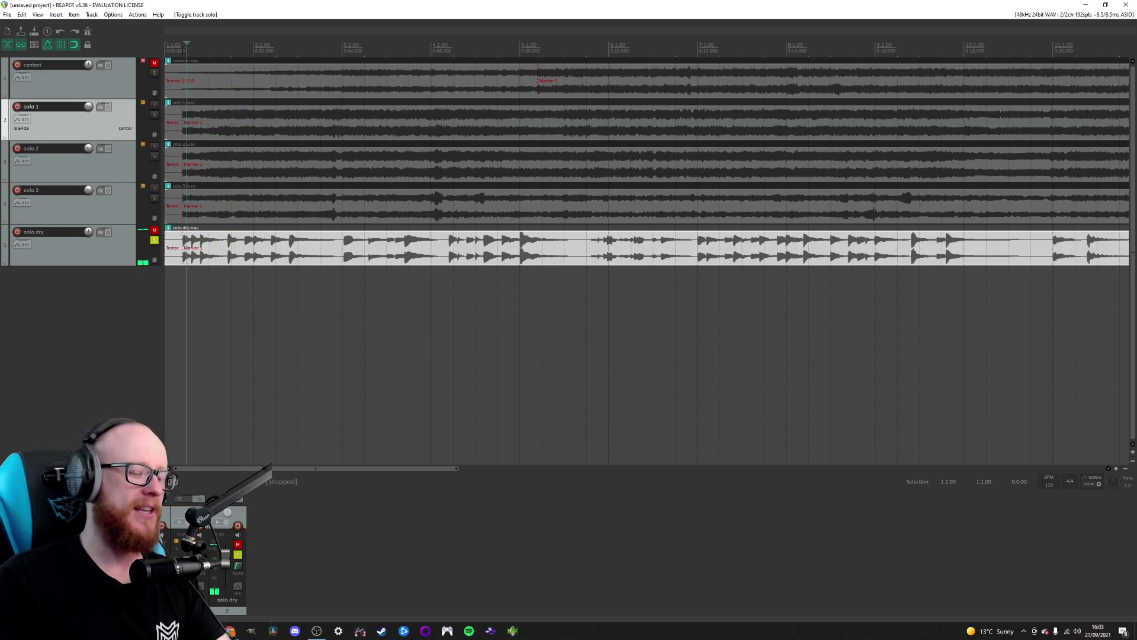
{"action": "key", "text": "space"}
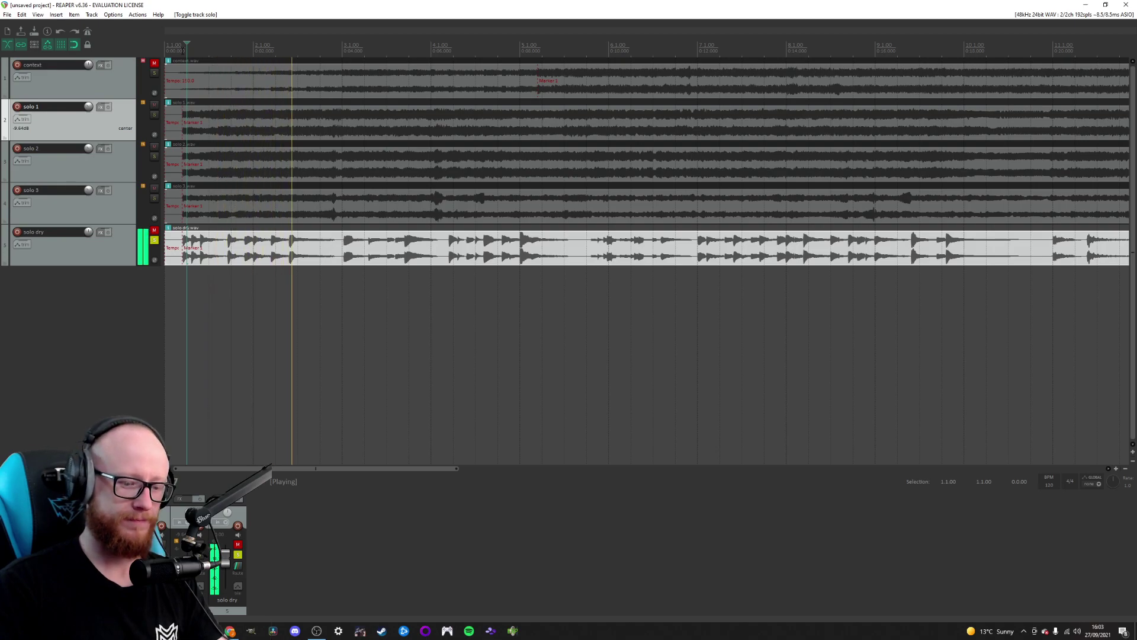
{"action": "key", "text": "space"}
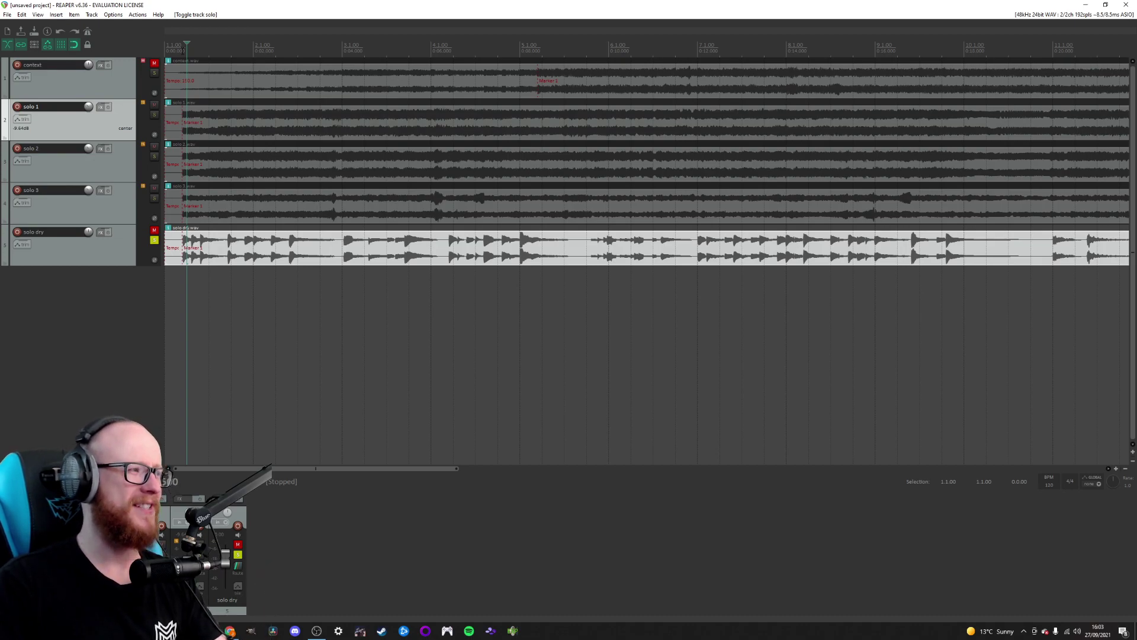
{"action": "key", "text": "space"}
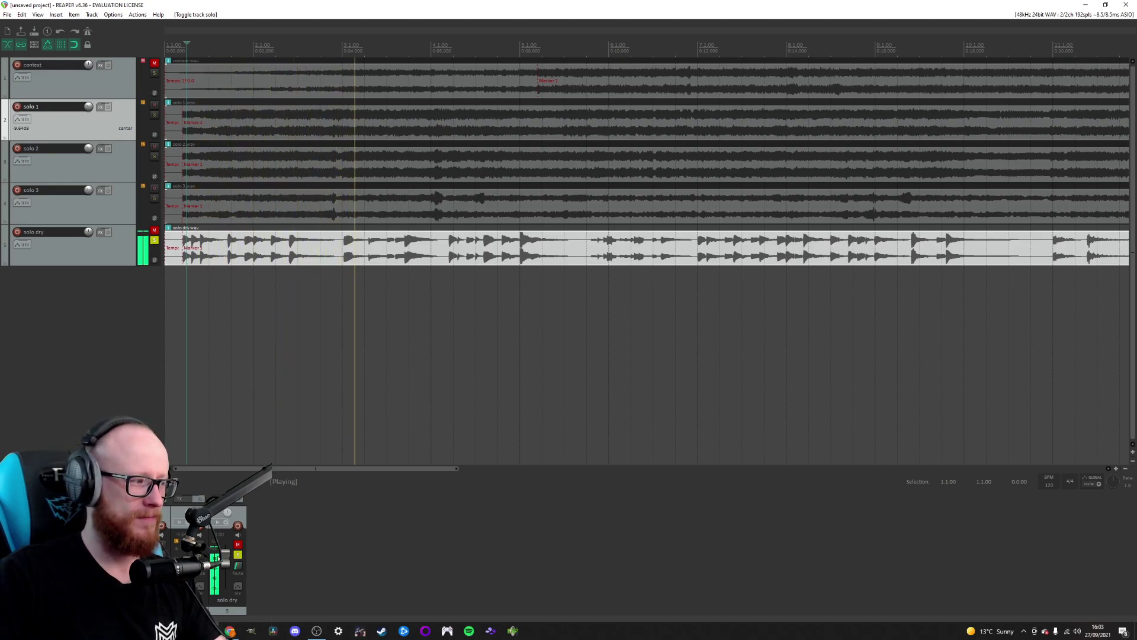
Lower the solo dry volume to -1.70 dB, return to the project start, and select solo 3
{"action": "left_click_drag", "start_coordinate": [225, 554], "coordinate": [225, 561]}
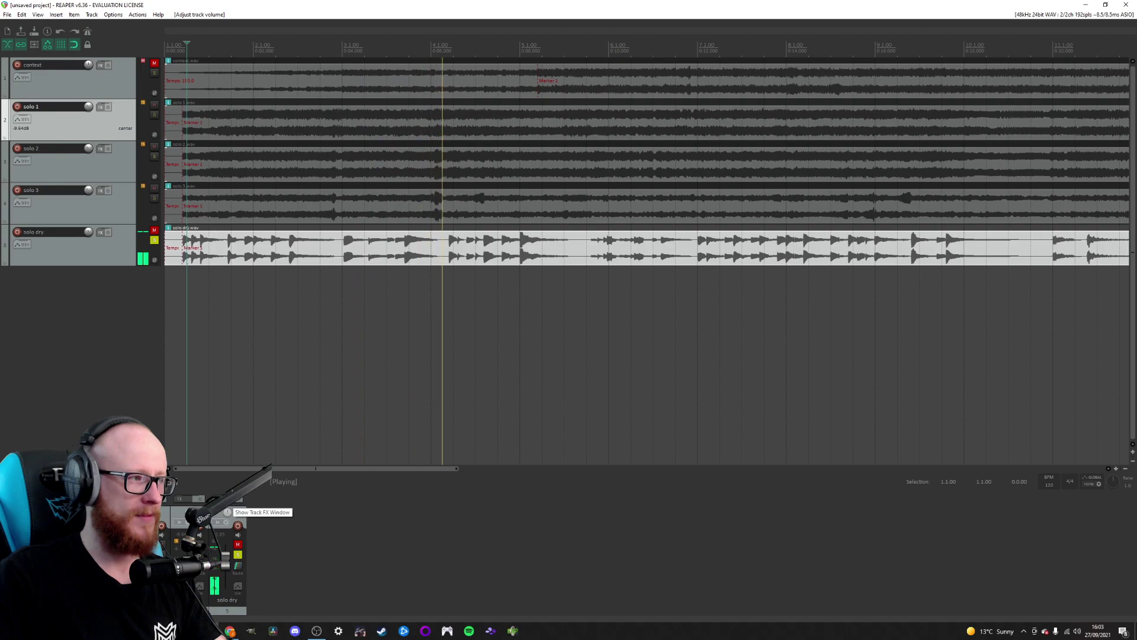
{"action": "key", "text": "space"}
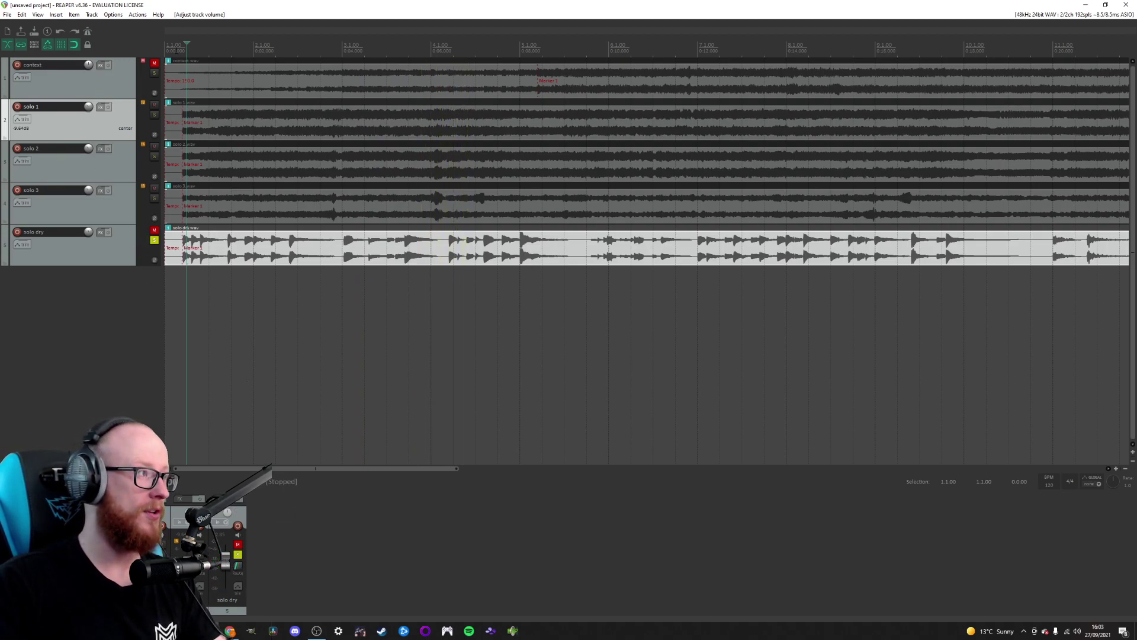
{"action": "key", "text": "Home"}
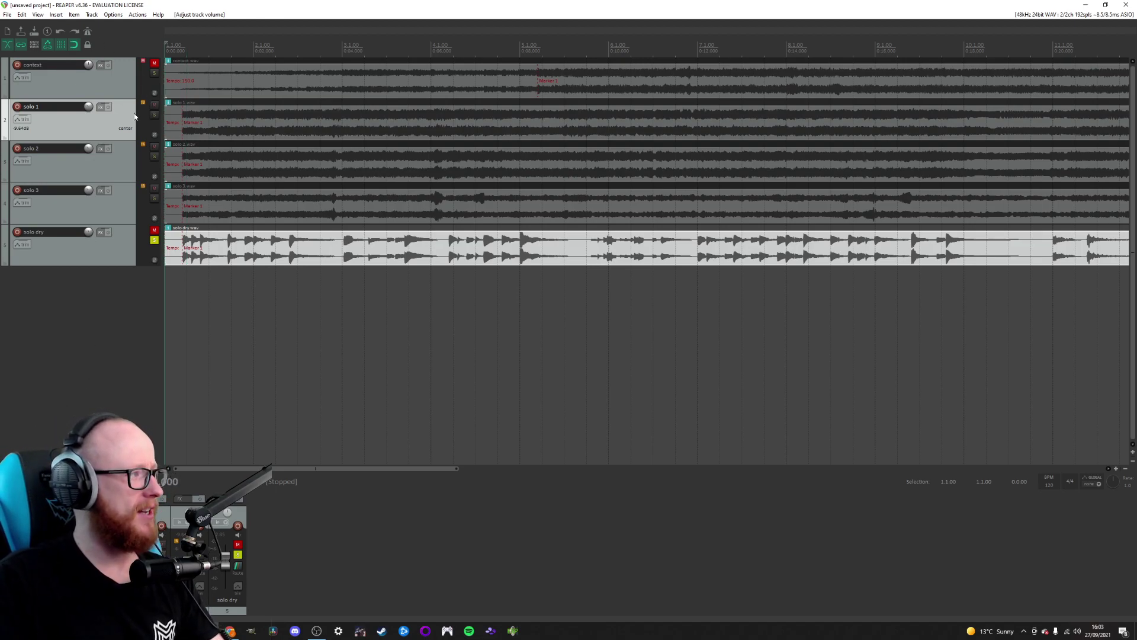
{"action": "left_click", "coordinate": [124, 184]}
Select solo 1 through solo 3, unsolo the dry track, and audition the wet tracks together
{"action": "left_click", "coordinate": [122, 129], "text": "shift"}
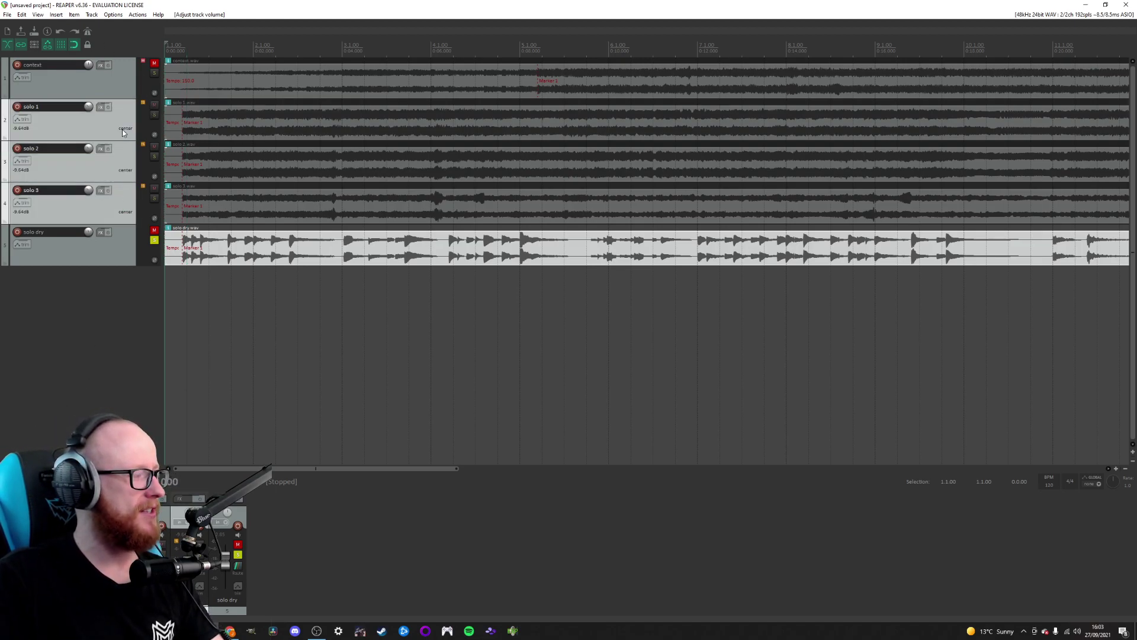
{"action": "left_click", "coordinate": [153, 114]}
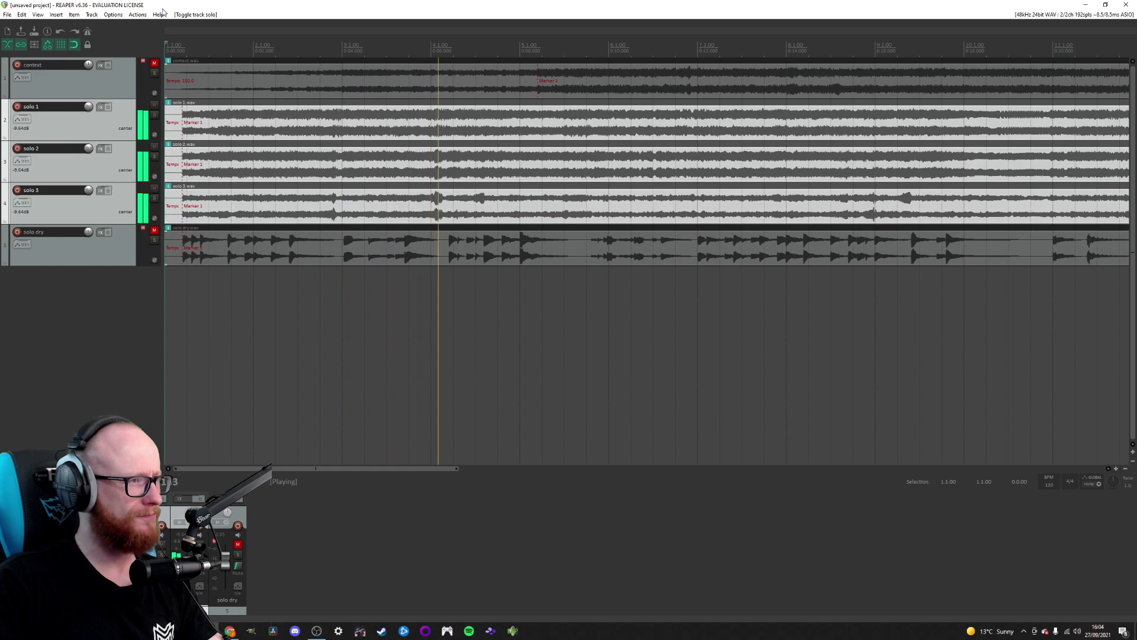
{"action": "key", "text": "space"}
{"action": "left_click", "coordinate": [115, 131]}
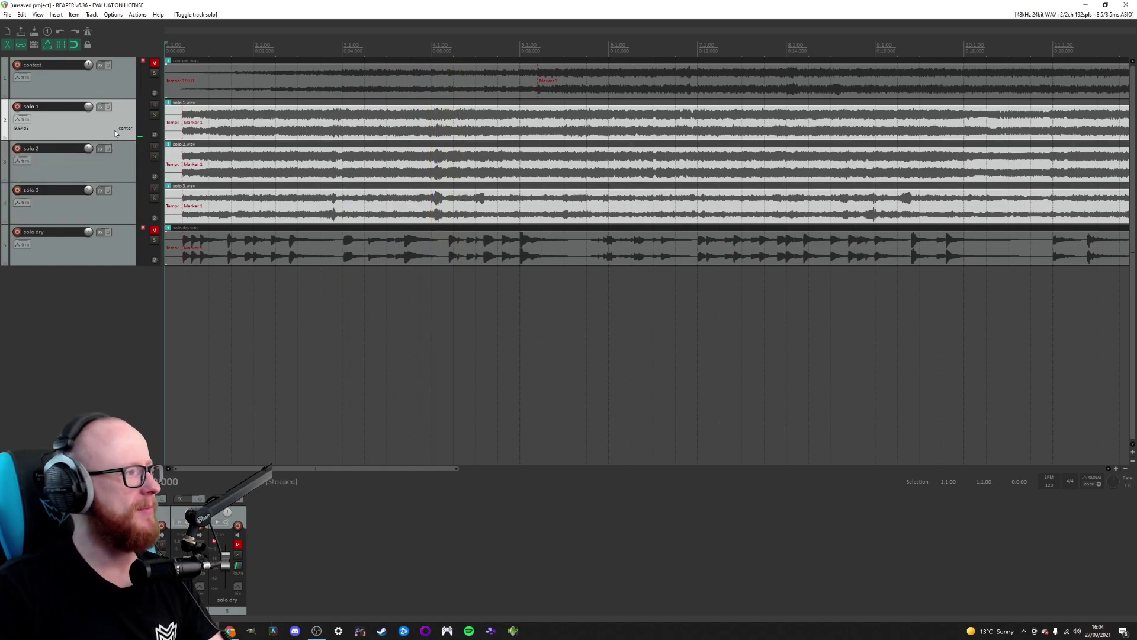
{"action": "left_click", "coordinate": [154, 117]}
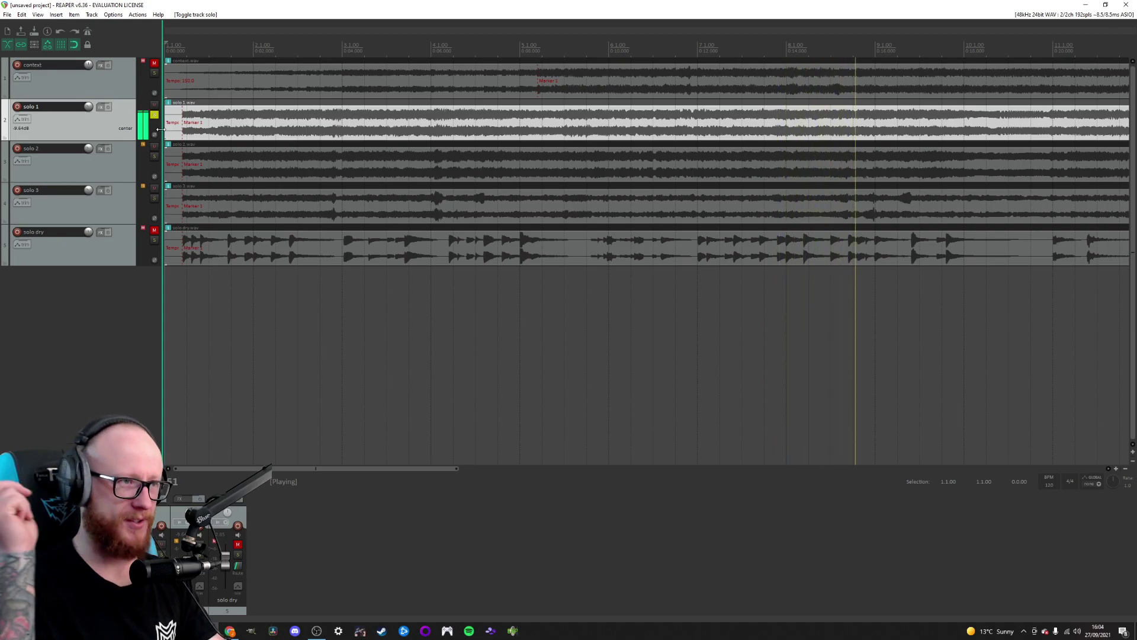
{"action": "key", "text": "space"}
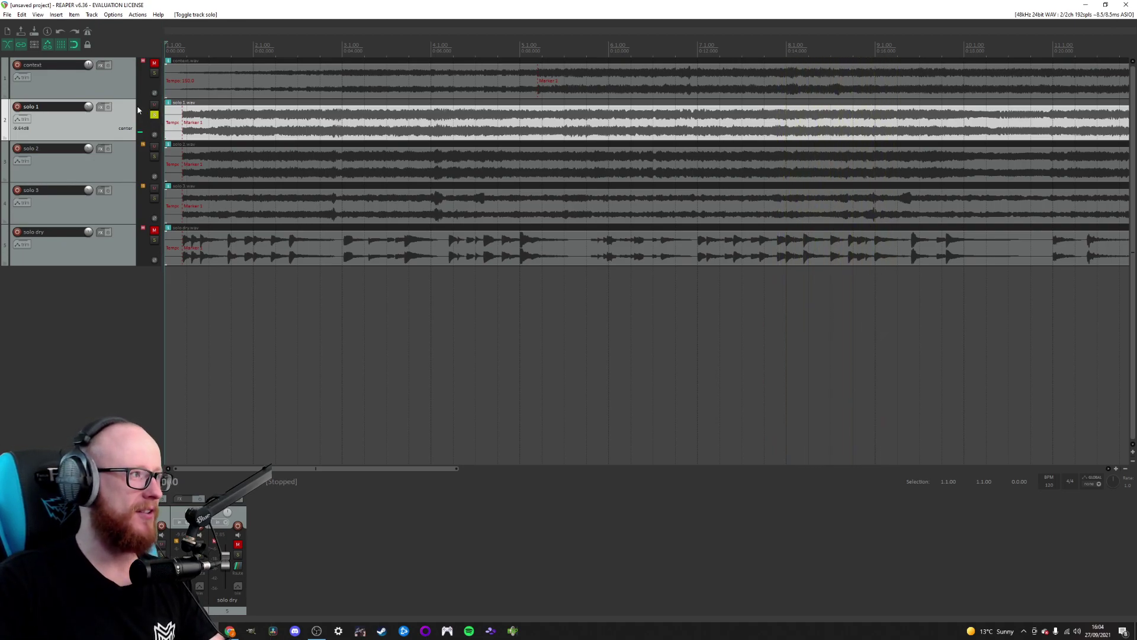
{"action": "left_click", "coordinate": [154, 116]}
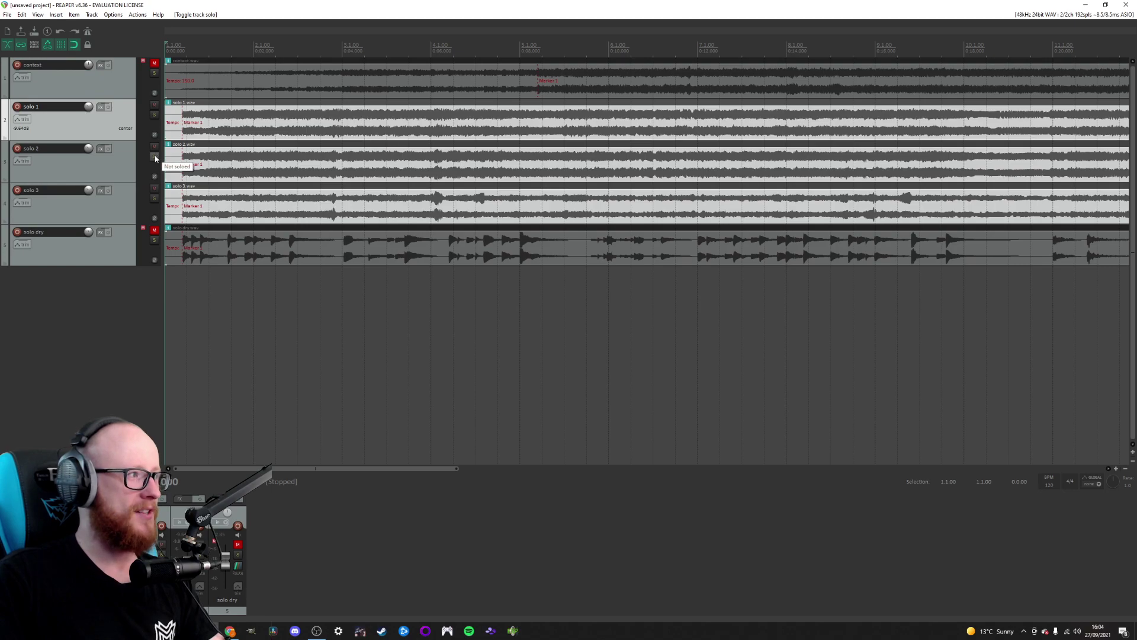
{"action": "left_click", "coordinate": [155, 157]}
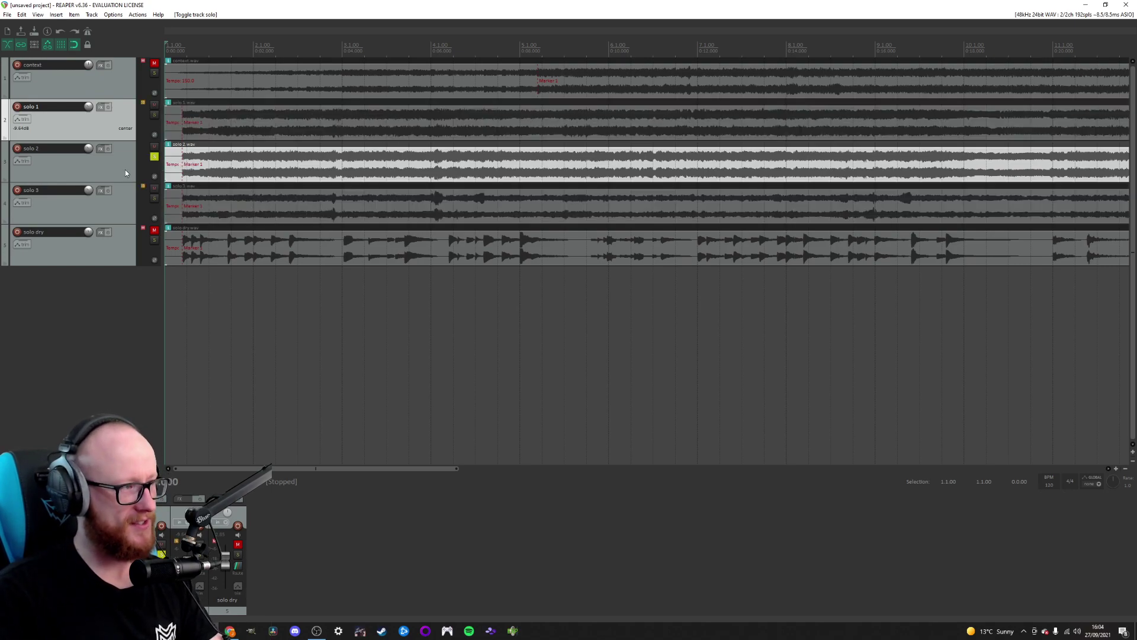
{"action": "key", "text": "space"}
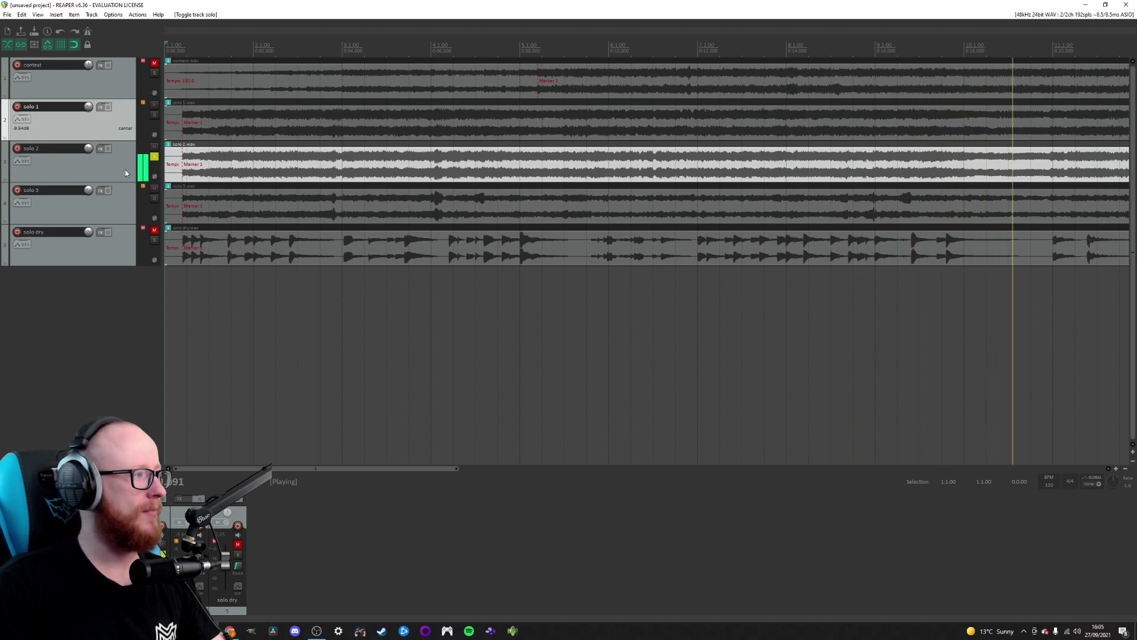
{"action": "key", "text": "space"}
Move the solo from solo 2 to solo 3 and audition solo 3 alone
{"action": "left_click", "coordinate": [154, 158]}
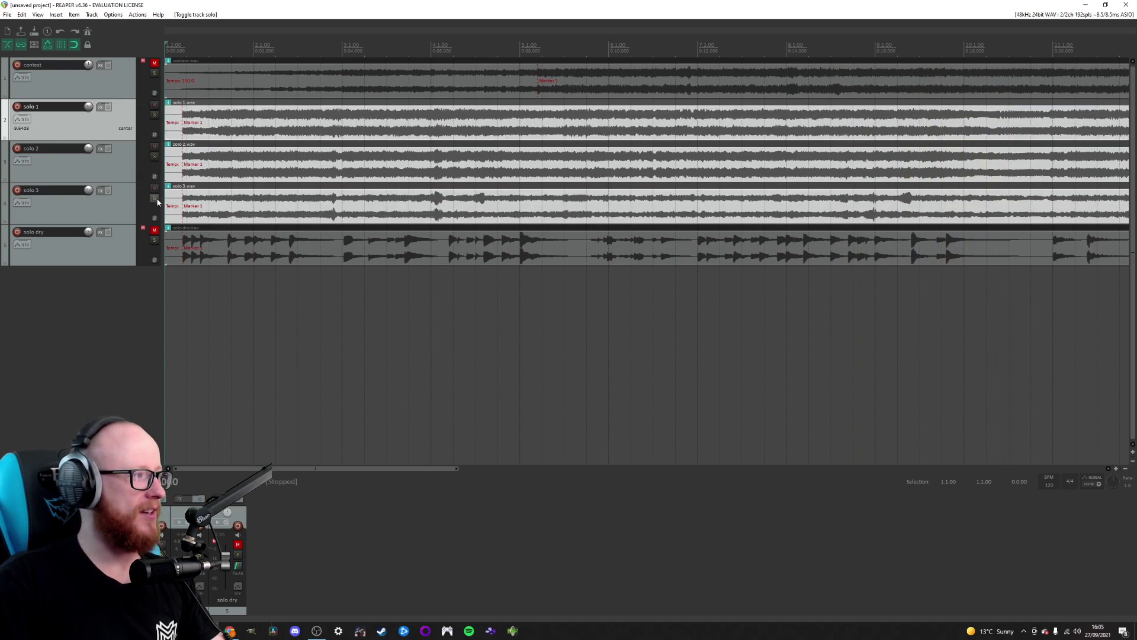
{"action": "left_click", "coordinate": [155, 199]}
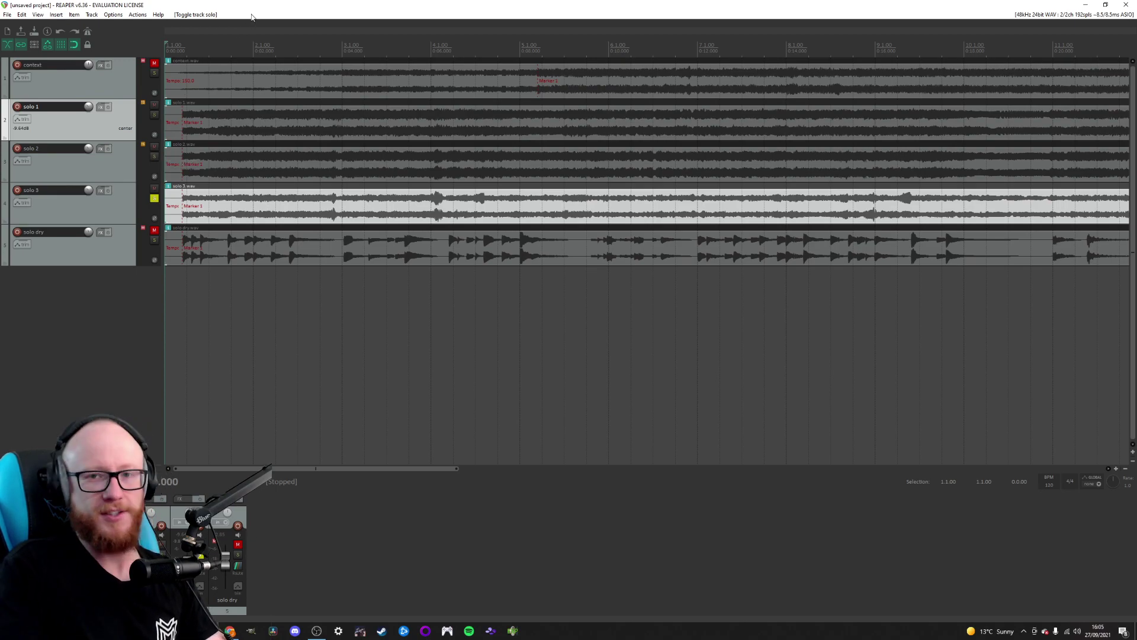
{"action": "key", "text": "space"}
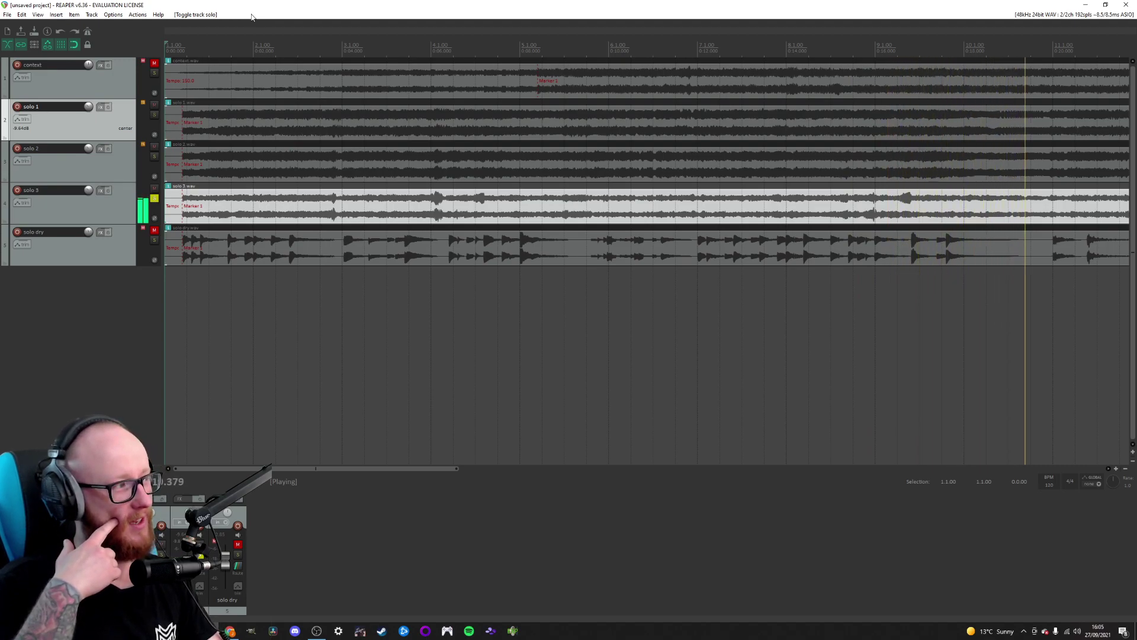
{"action": "key", "text": "space"}
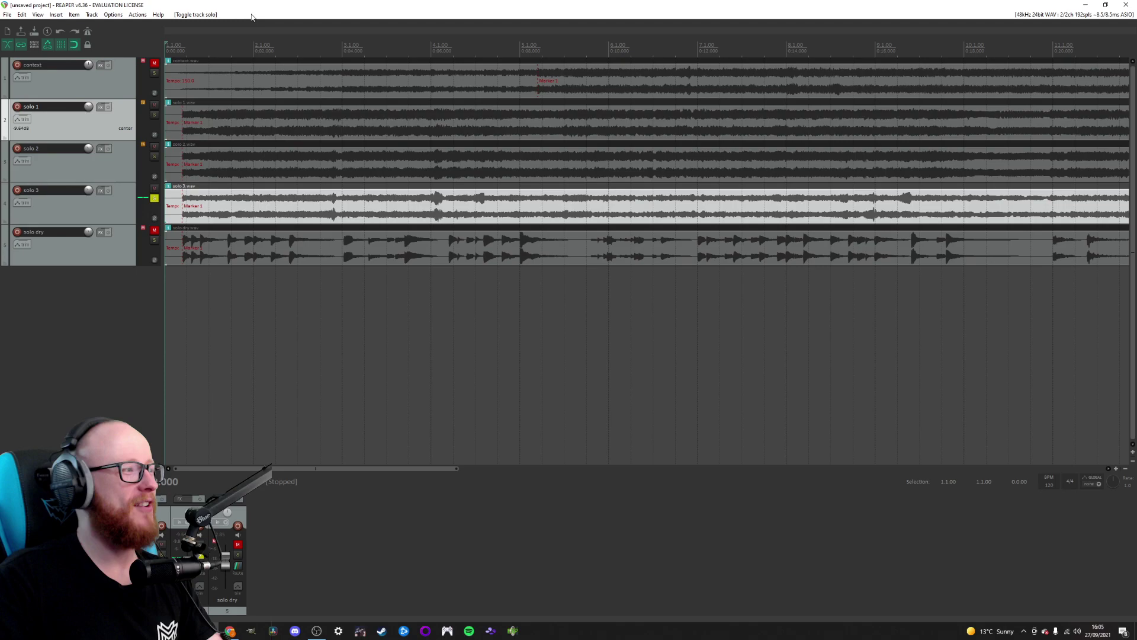
Unsolo solo 3, play all three wet tracks, and pan solo 1 to 100% left
{"action": "left_click", "coordinate": [154, 199]}
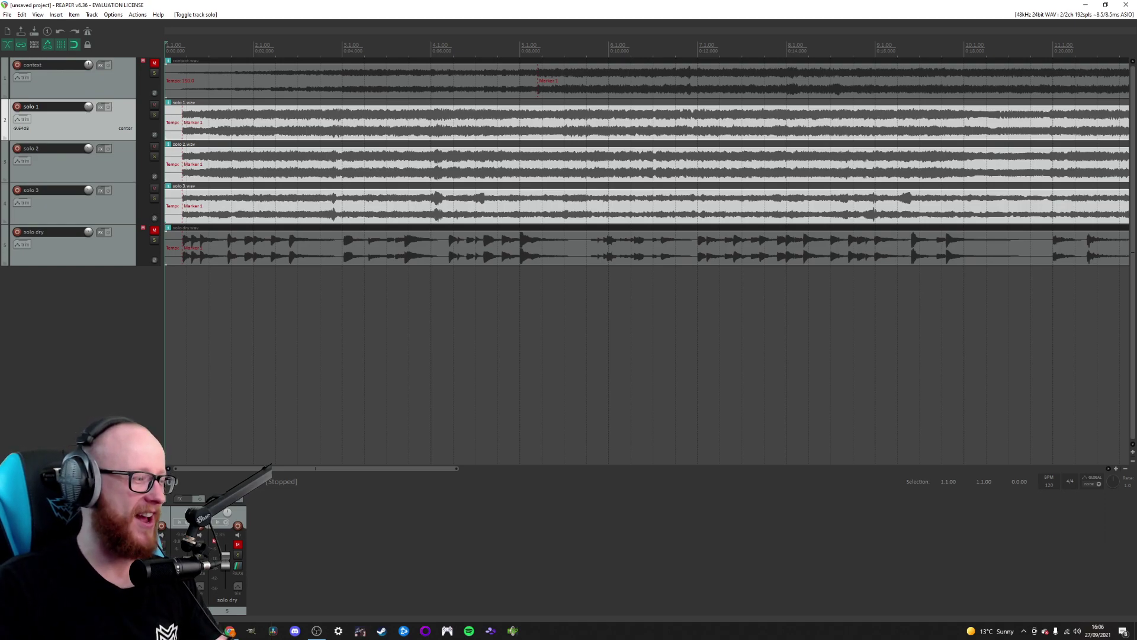
{"action": "key", "text": "space"}
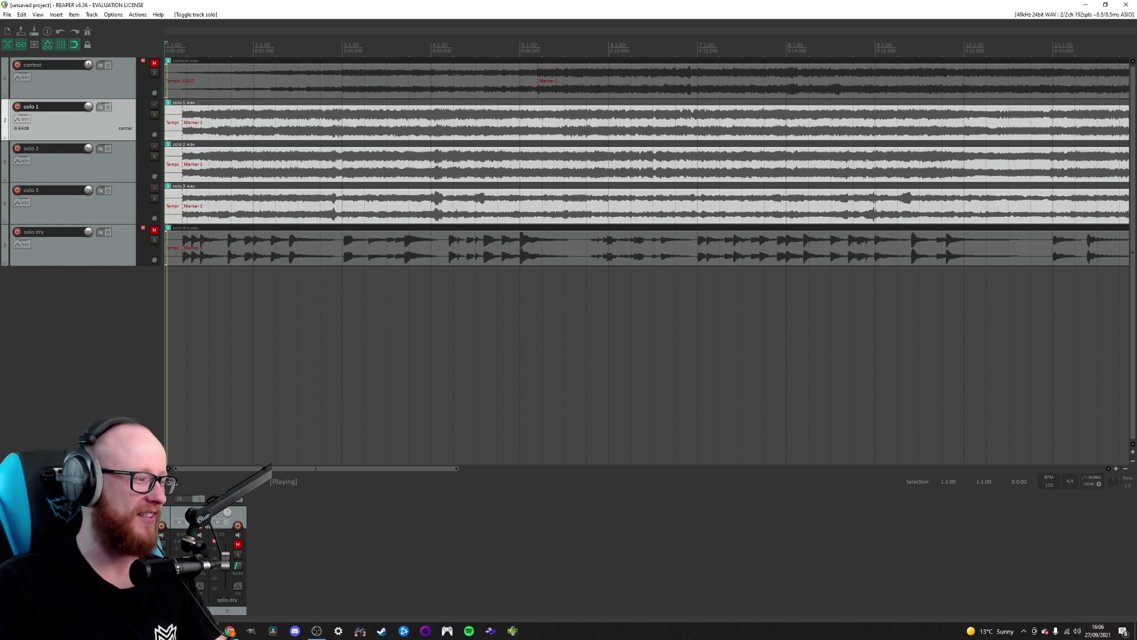
{"action": "left_click_drag", "start_coordinate": [172, 524], "coordinate": [172, 569]}
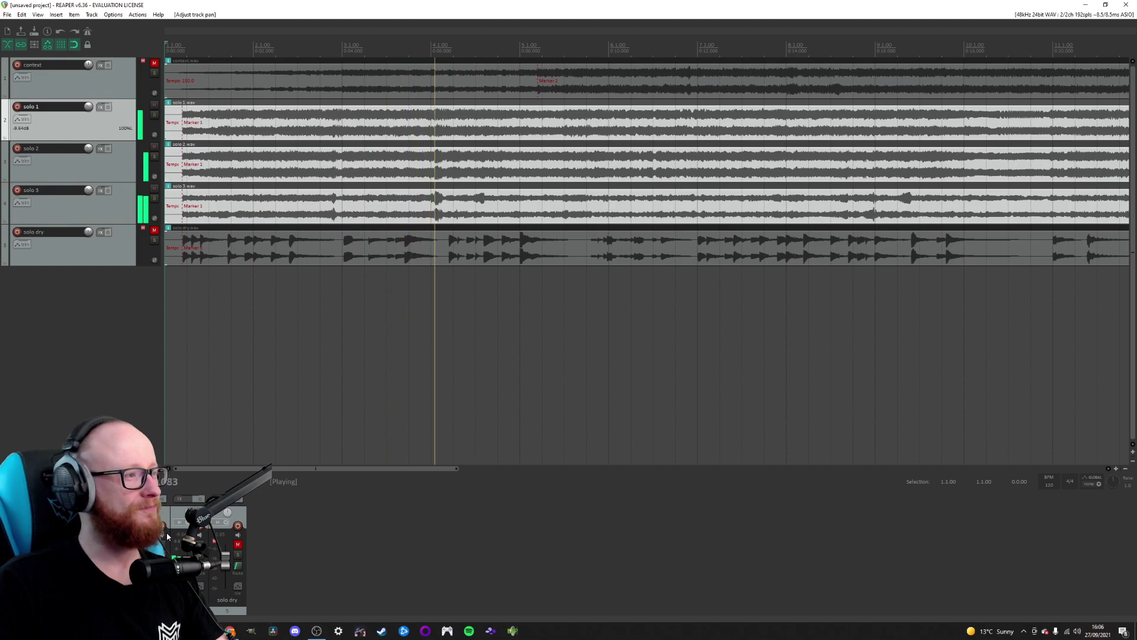
{"action": "key", "text": "space"}
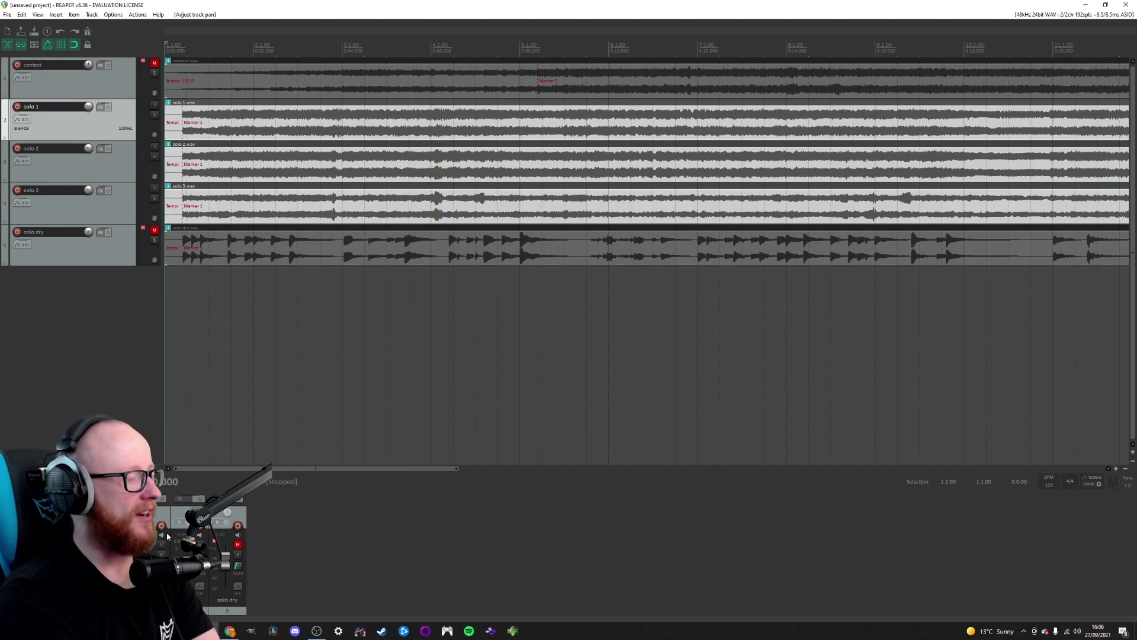